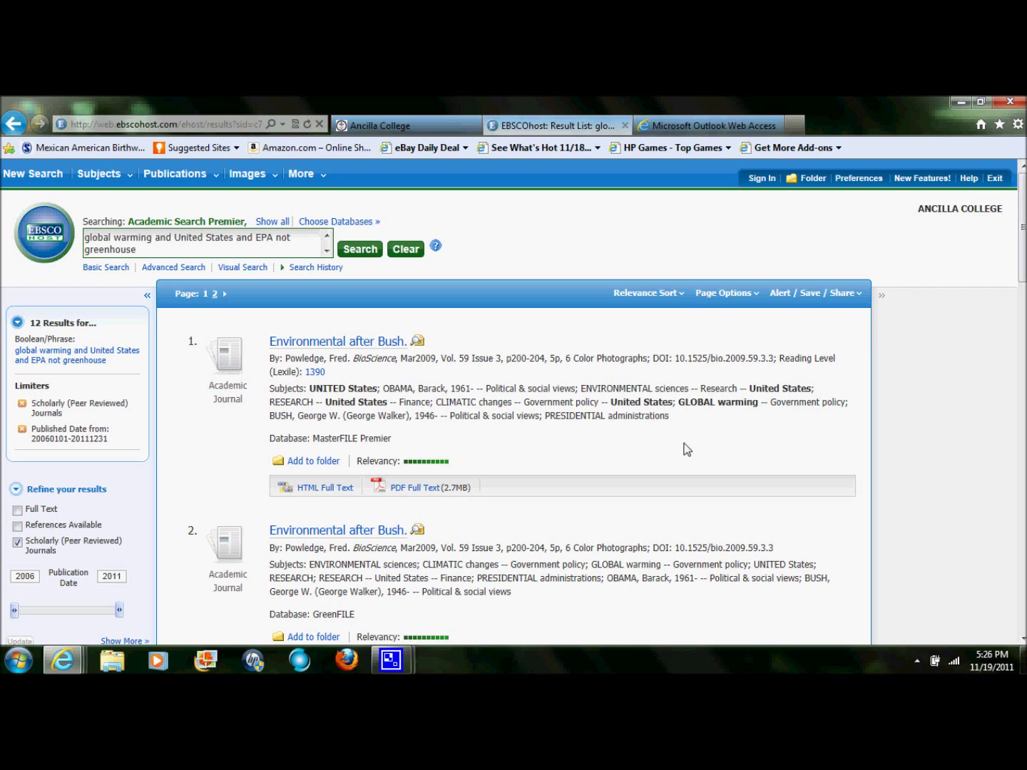
# Step: Highlight the first result's subject terms, including CLIMATIC changes and Government policy
pyautogui.moveTo(270, 387); pyautogui.dragTo(677, 421)
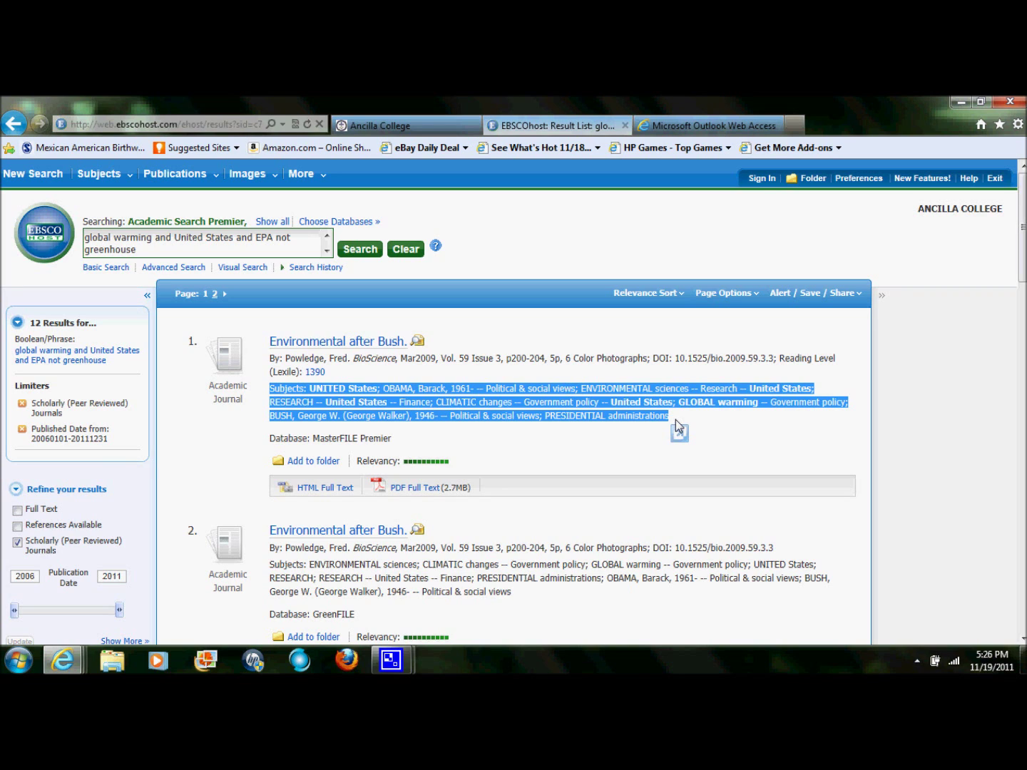
pyautogui.click(677, 427)
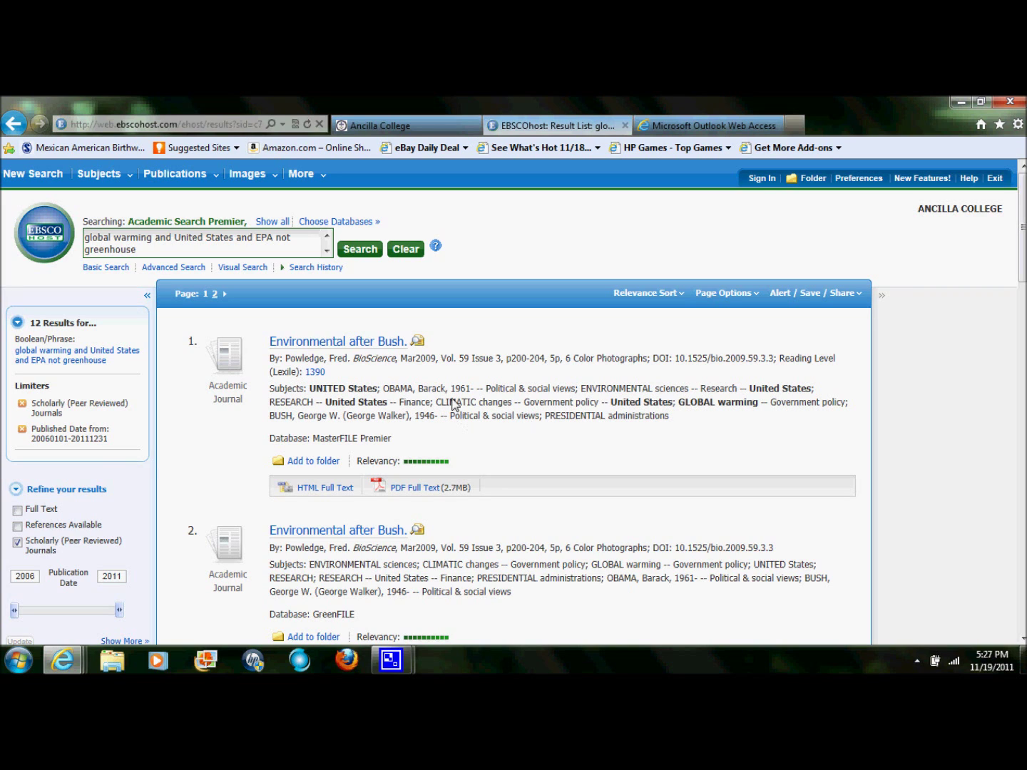
pyautogui.moveTo(437, 407); pyautogui.dragTo(514, 405)
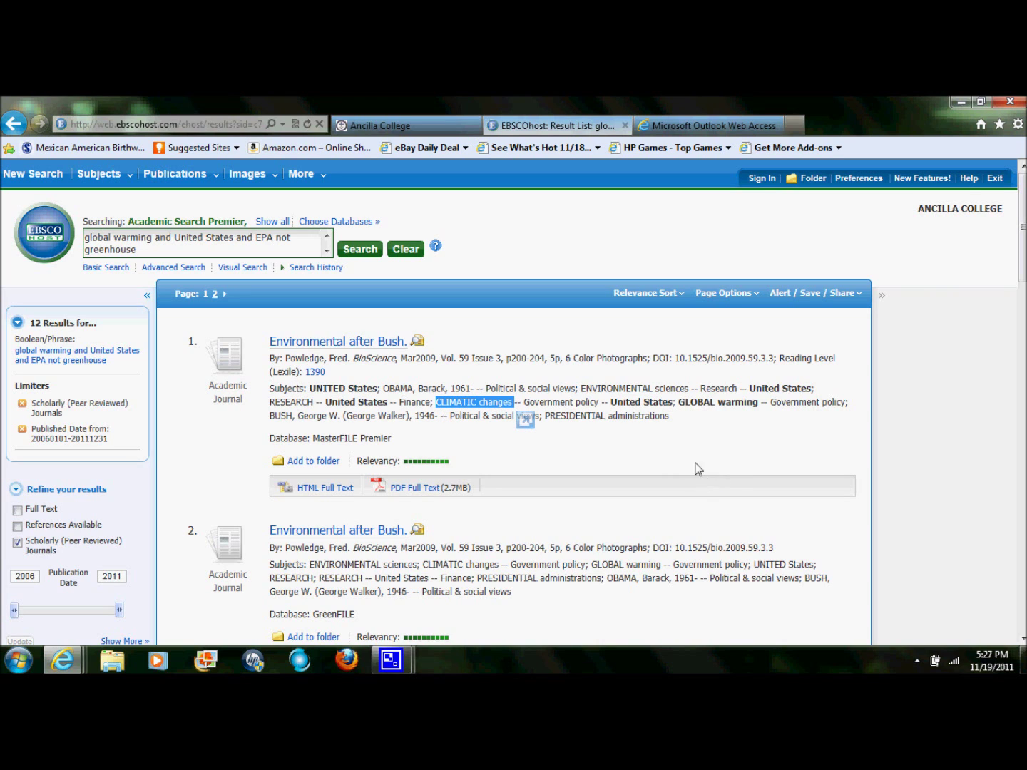
pyautogui.click(688, 460)
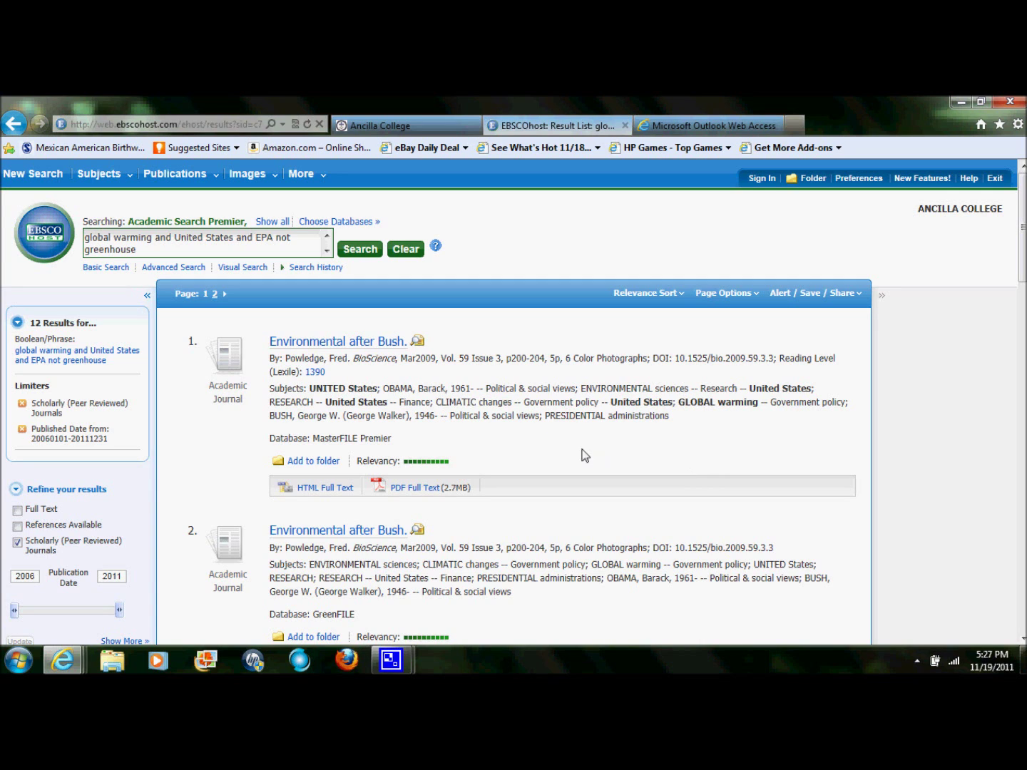
pyautogui.moveTo(524, 402); pyautogui.dragTo(592, 411)
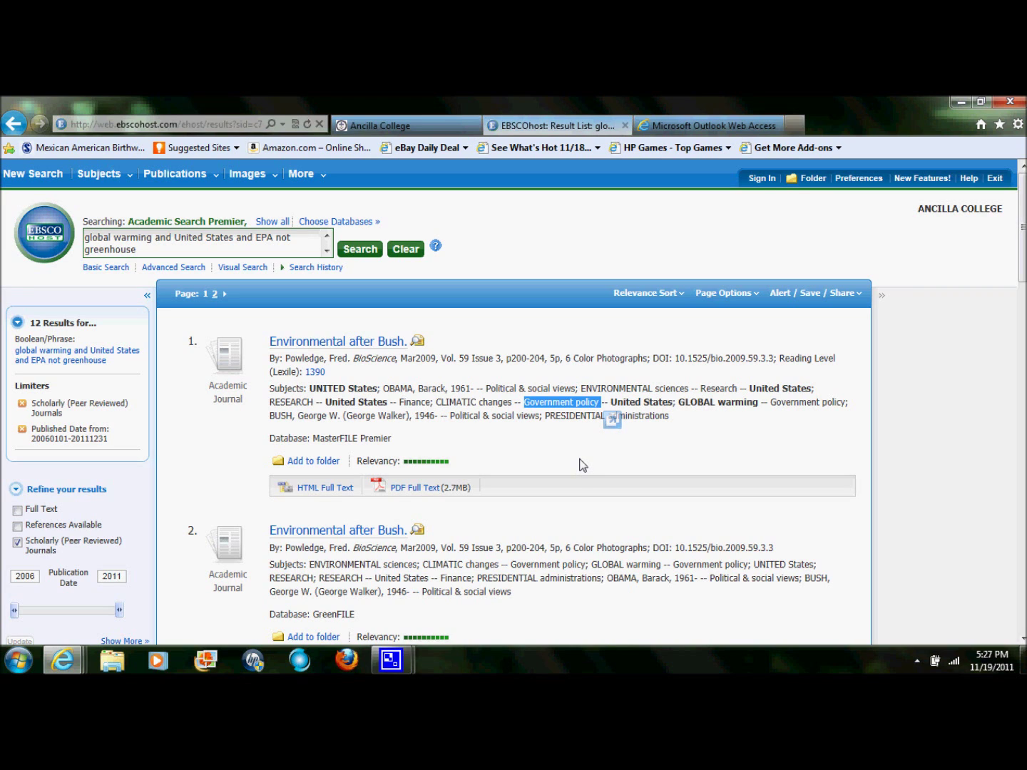
pyautogui.click(583, 465)
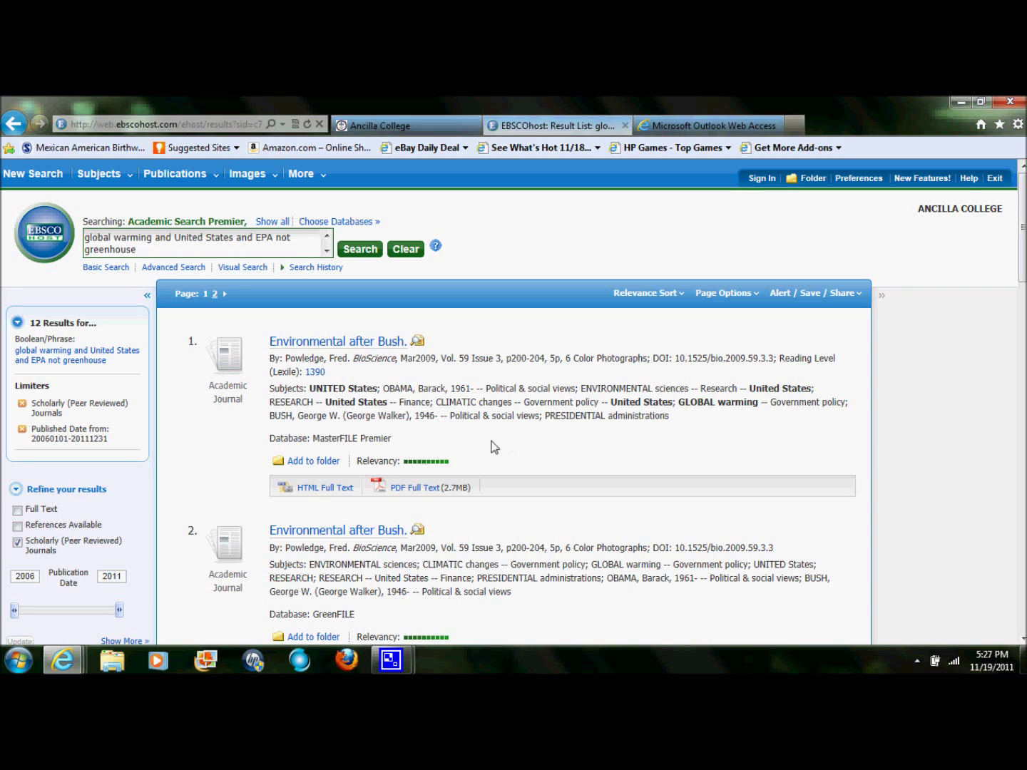
# Step: Highlight the third result's record, then open the first article's HTML and PDF full text
pyautogui.moveTo(420, 347)
pyautogui.scroll(-4, 1016, 278)
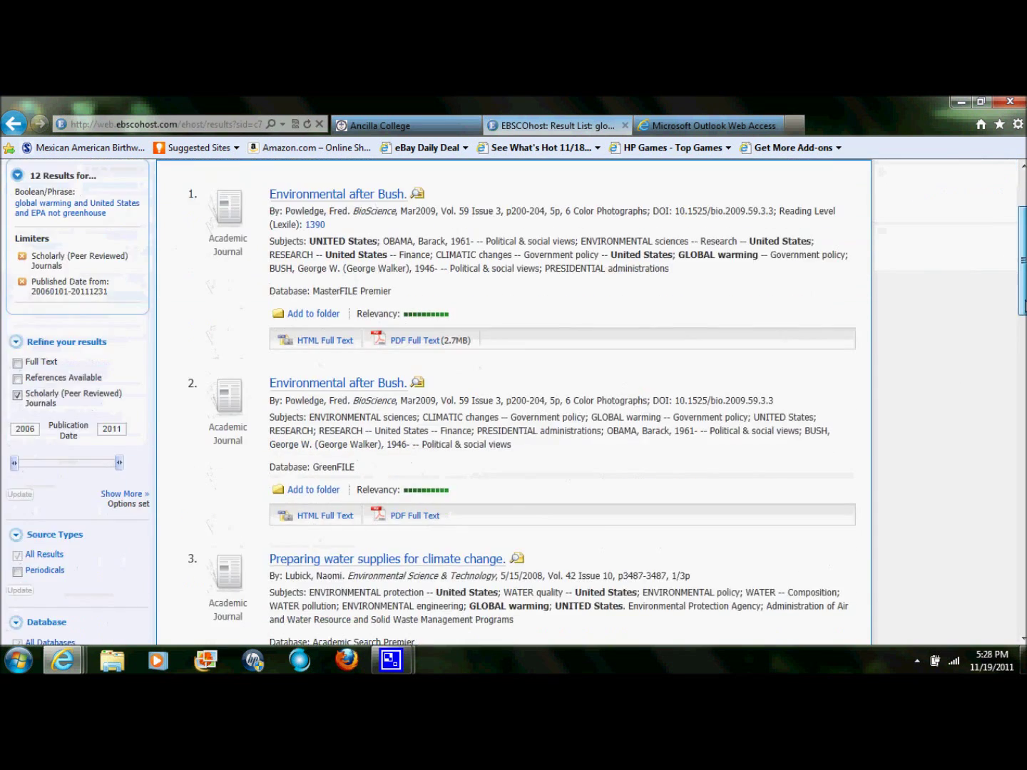
pyautogui.scroll(-1, 956, 370)
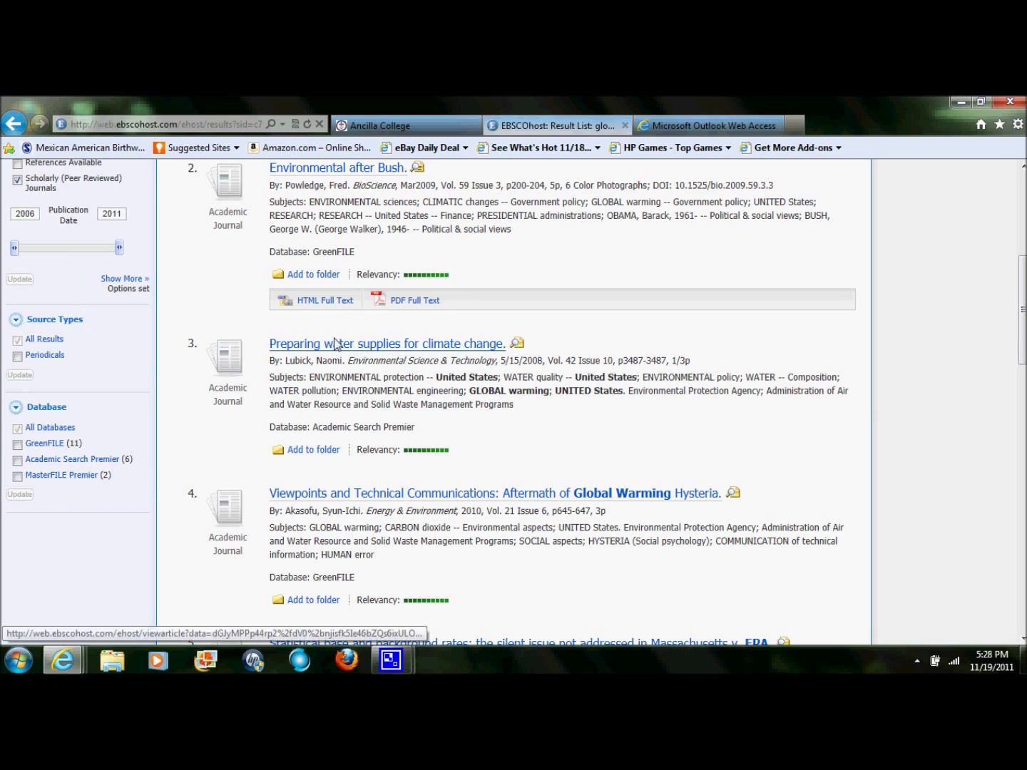
pyautogui.moveTo(267, 341); pyautogui.dragTo(481, 441)
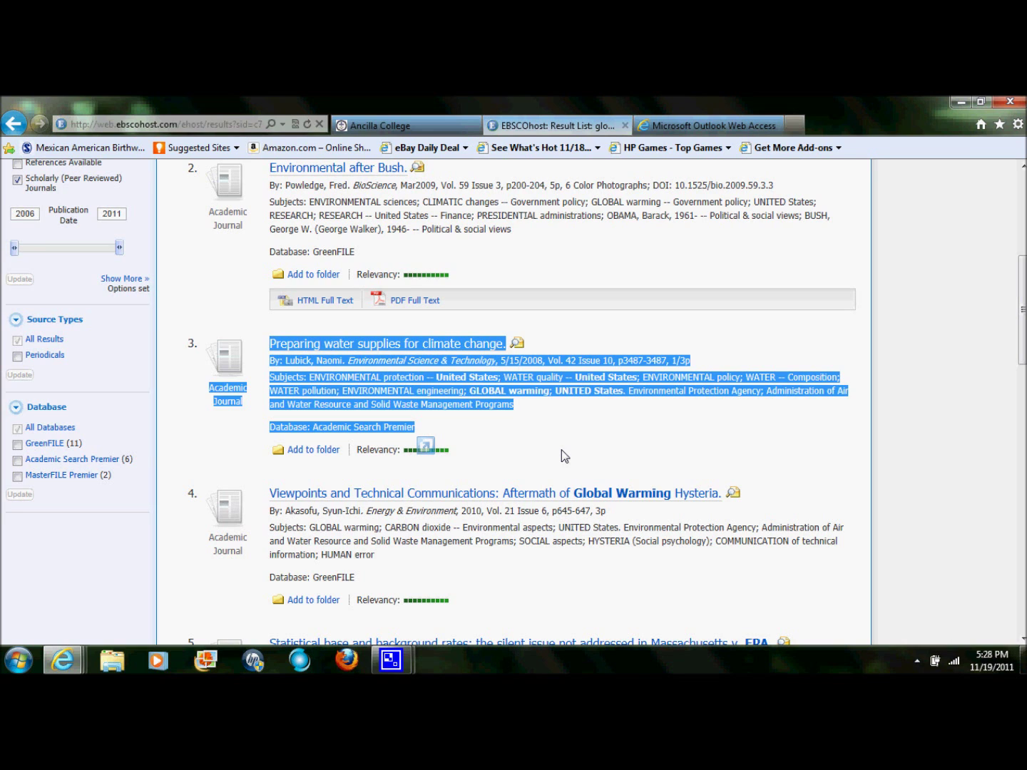
pyautogui.click(563, 455)
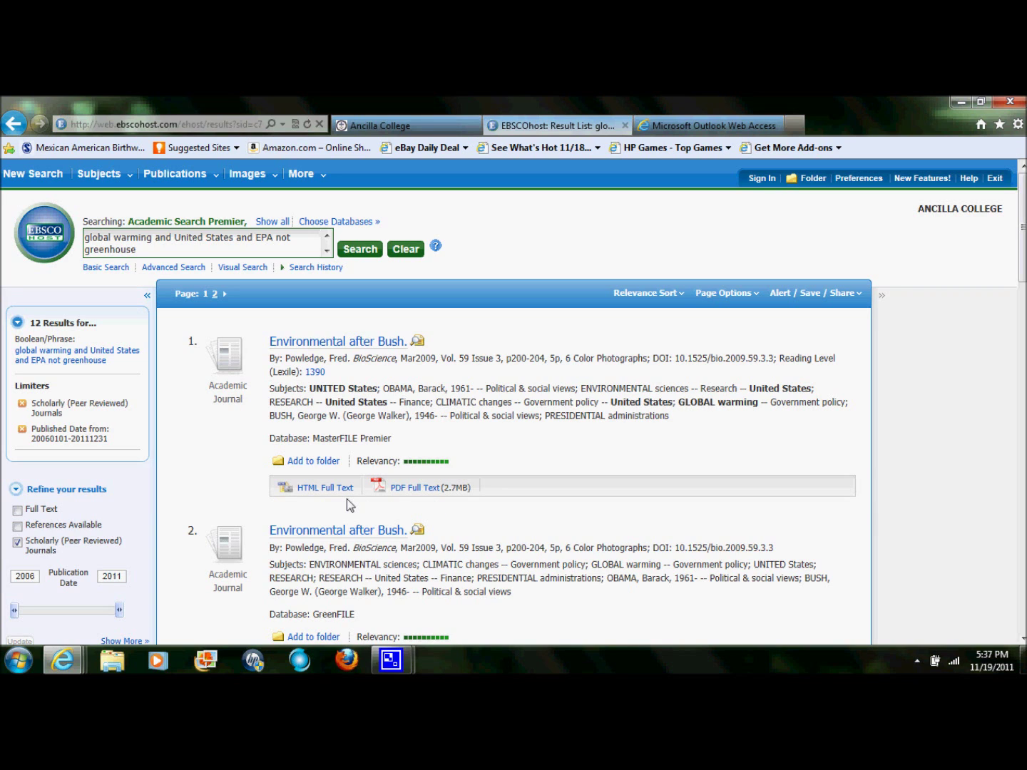
pyautogui.click(345, 490)
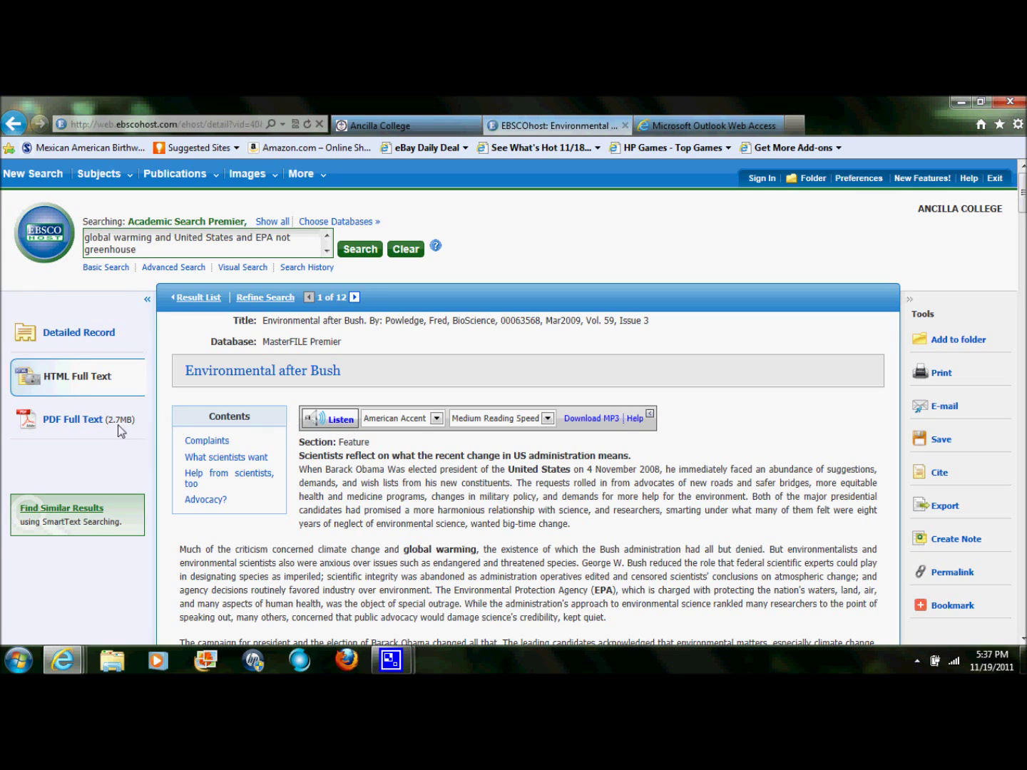
pyautogui.click(99, 426)
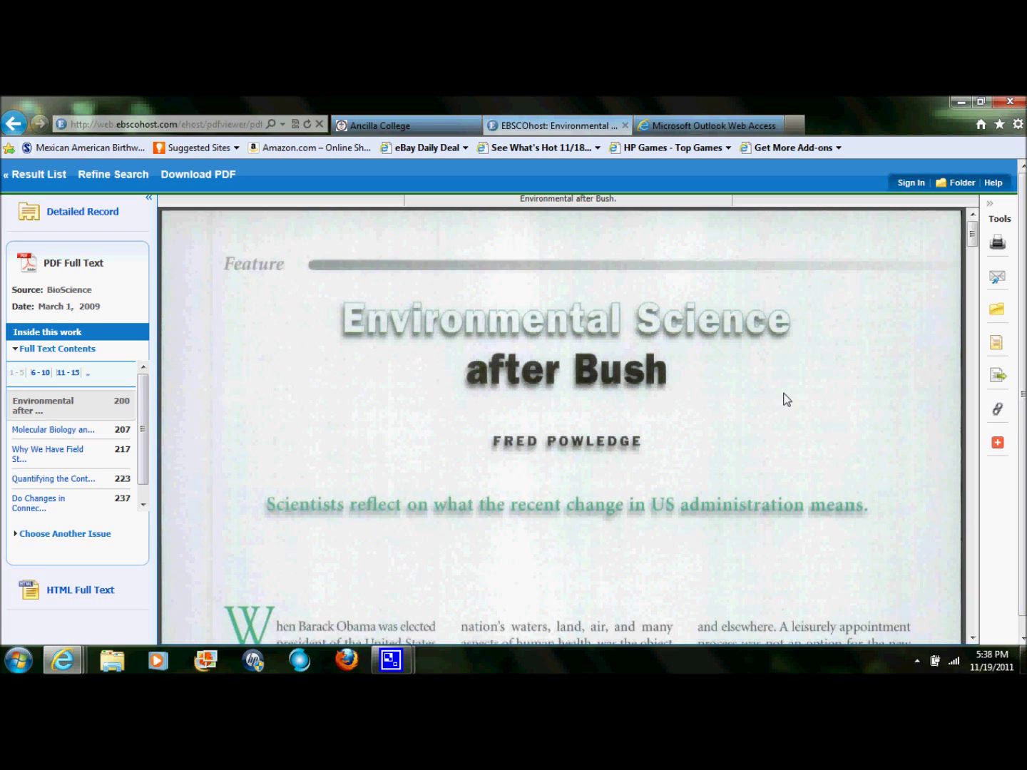
# Step: Open the E-mail form for the article from the Tools column
pyautogui.moveTo(867, 341)
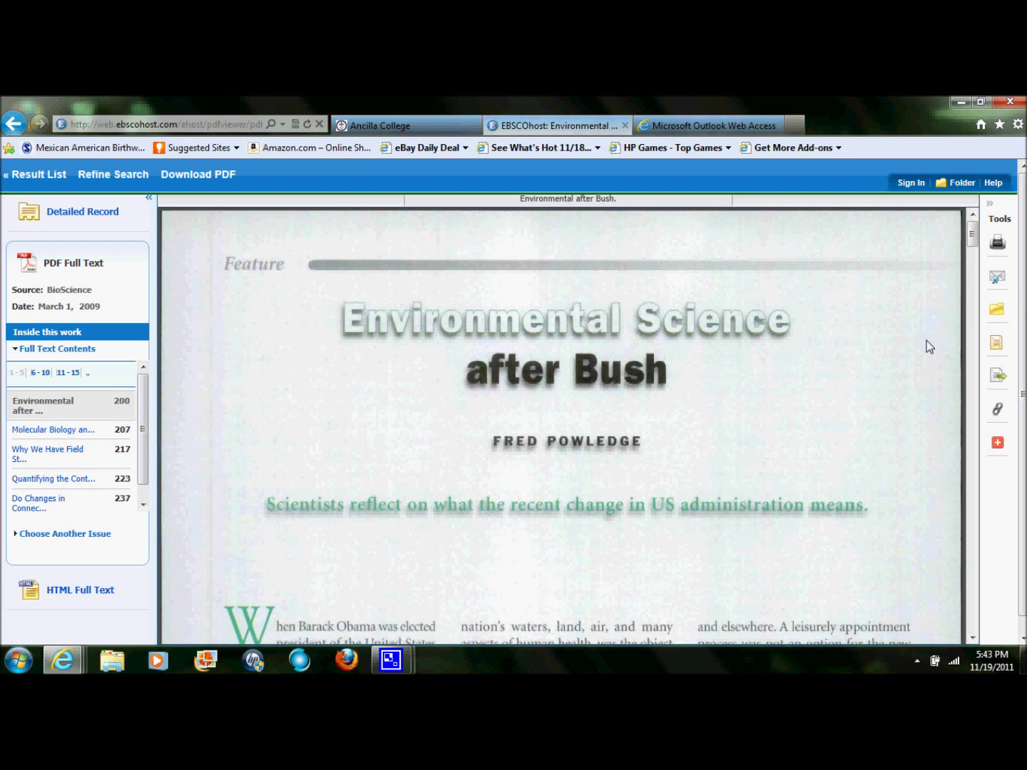
pyautogui.click(1001, 280)
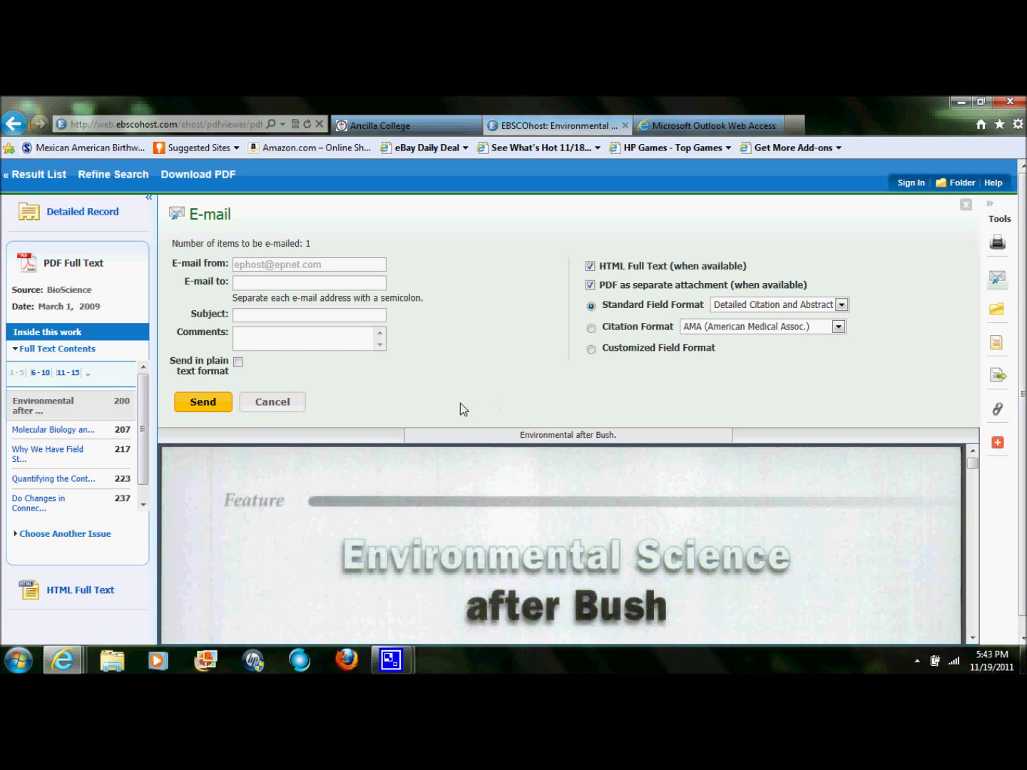
# Step: Enter the recipient's e-mail address, subject 'global warming' and comment 'EPA and Pres. Bush'
pyautogui.click(369, 286)
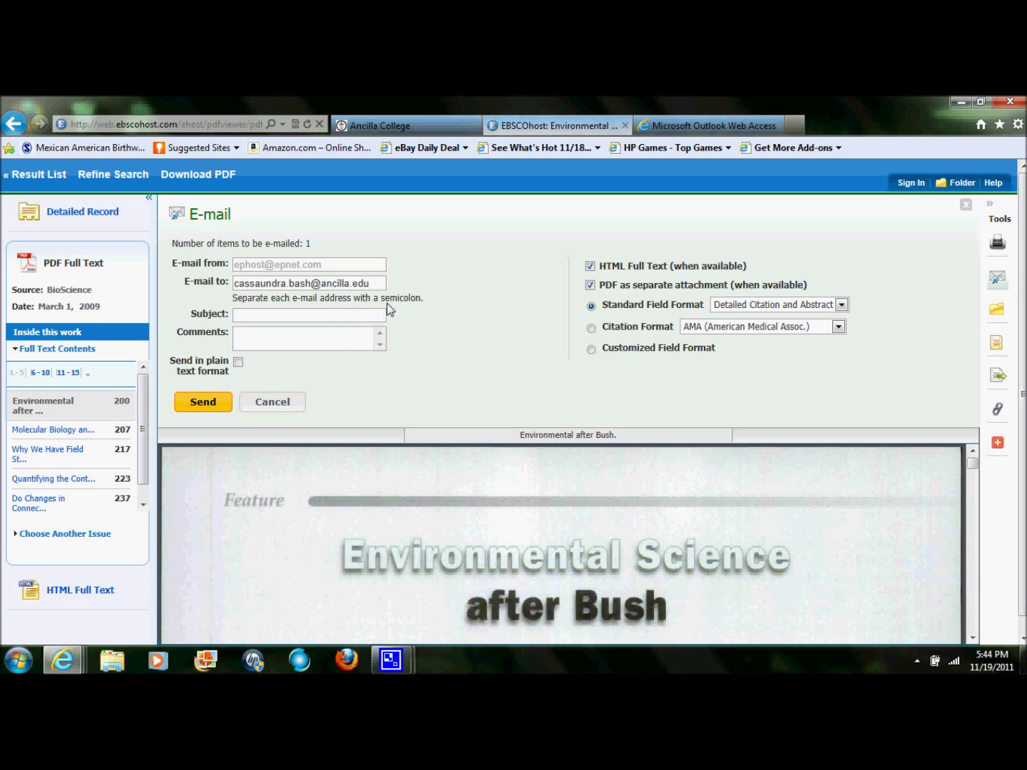
pyautogui.click(355, 323)
pyautogui.write('global warming')
pyautogui.click(344, 340)
pyautogui.write('EPA and Pres. Bush')
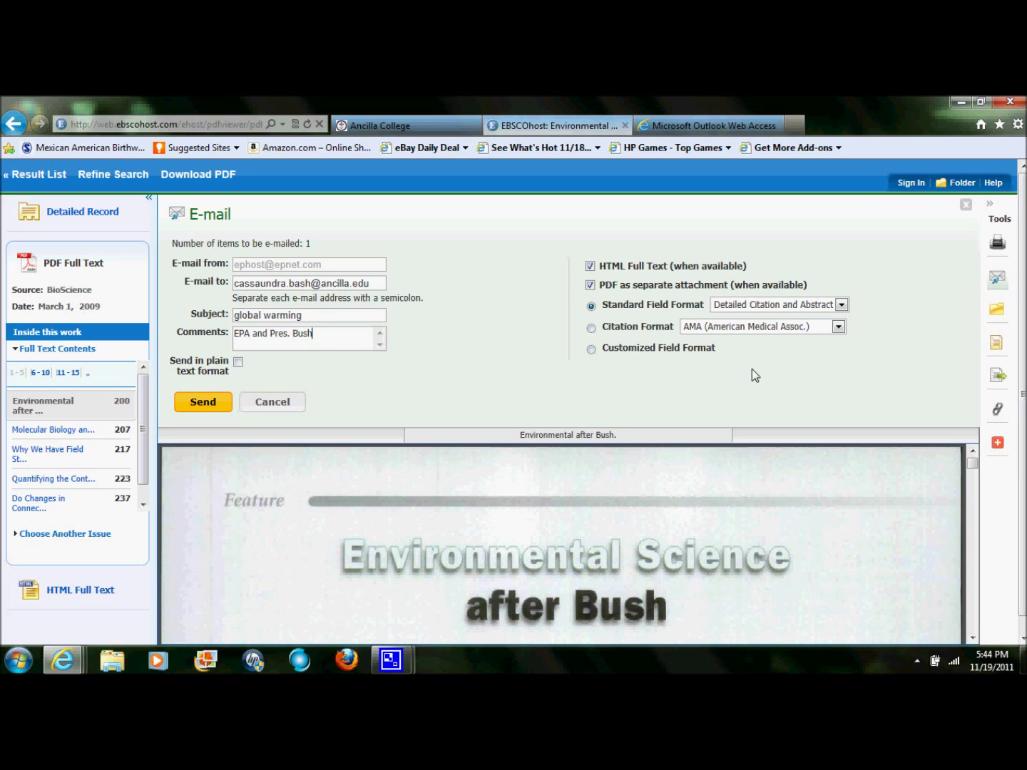
# Step: Choose APA citation format, send the article e-mail, and dismiss the confirmation
pyautogui.click(839, 327)
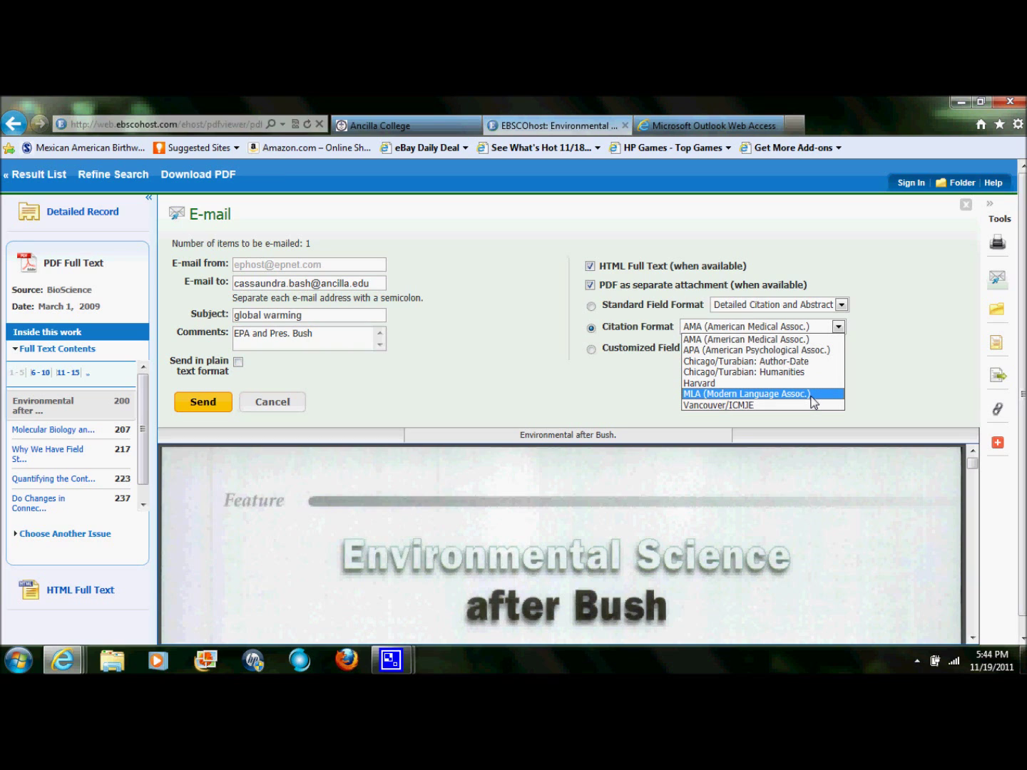
pyautogui.click(812, 351)
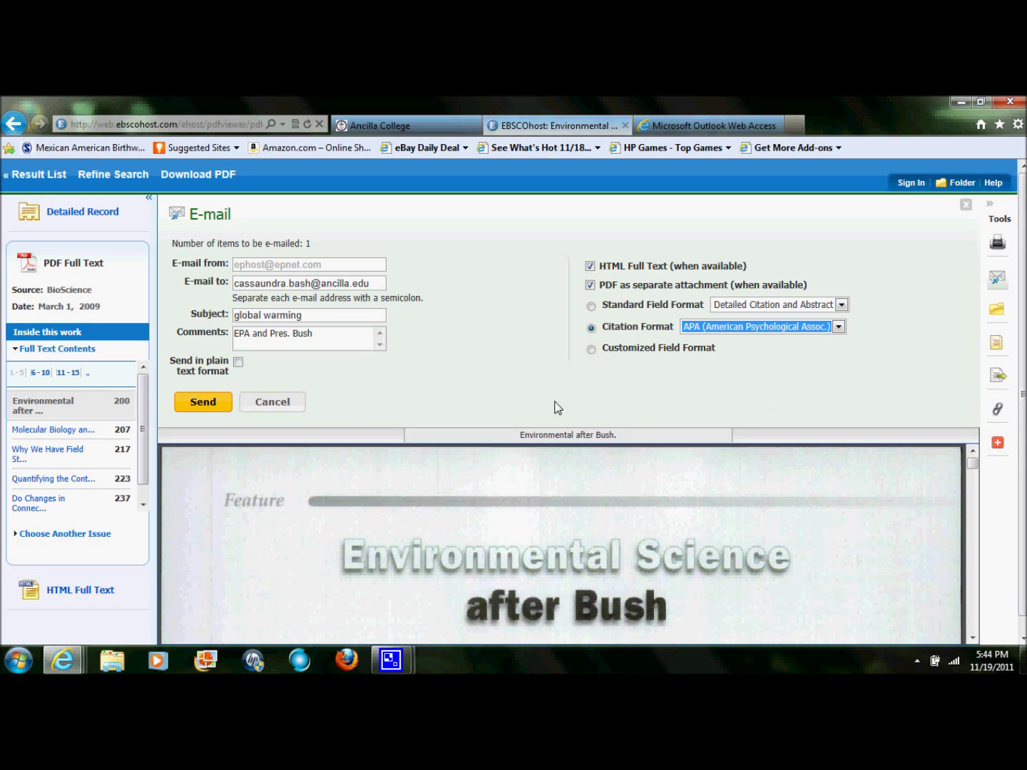
pyautogui.click(199, 408)
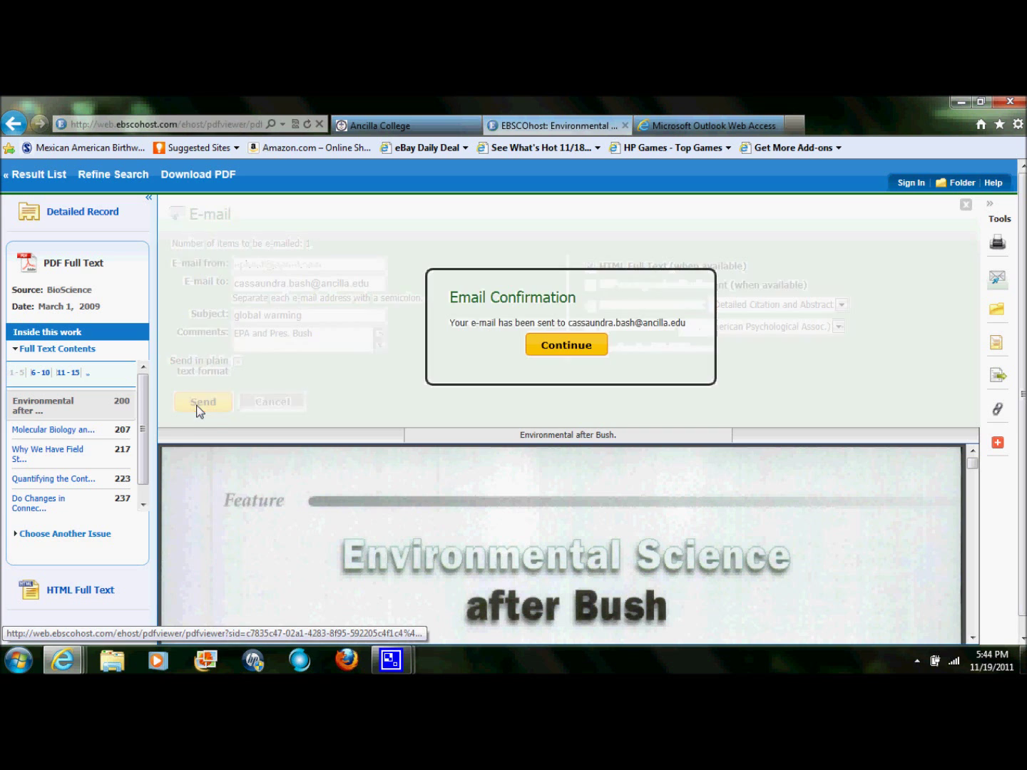
pyautogui.click(585, 345)
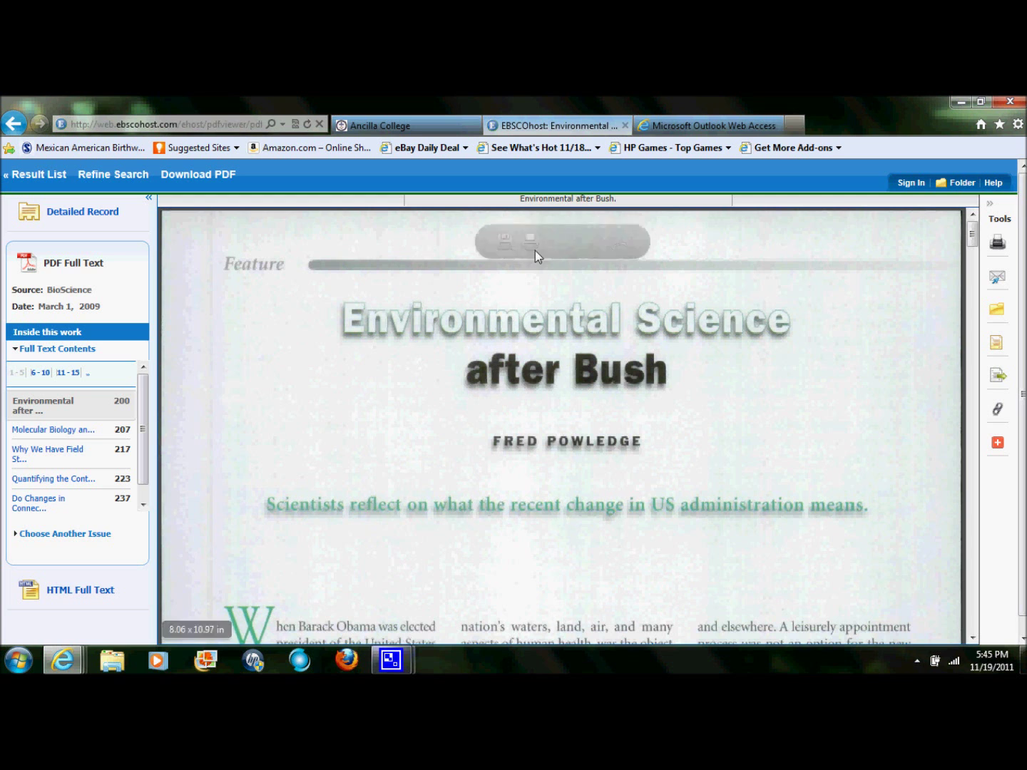
# Step: Open the received 'global warming' message in the Outlook Inbox and select its APA reference
pyautogui.click(688, 124)
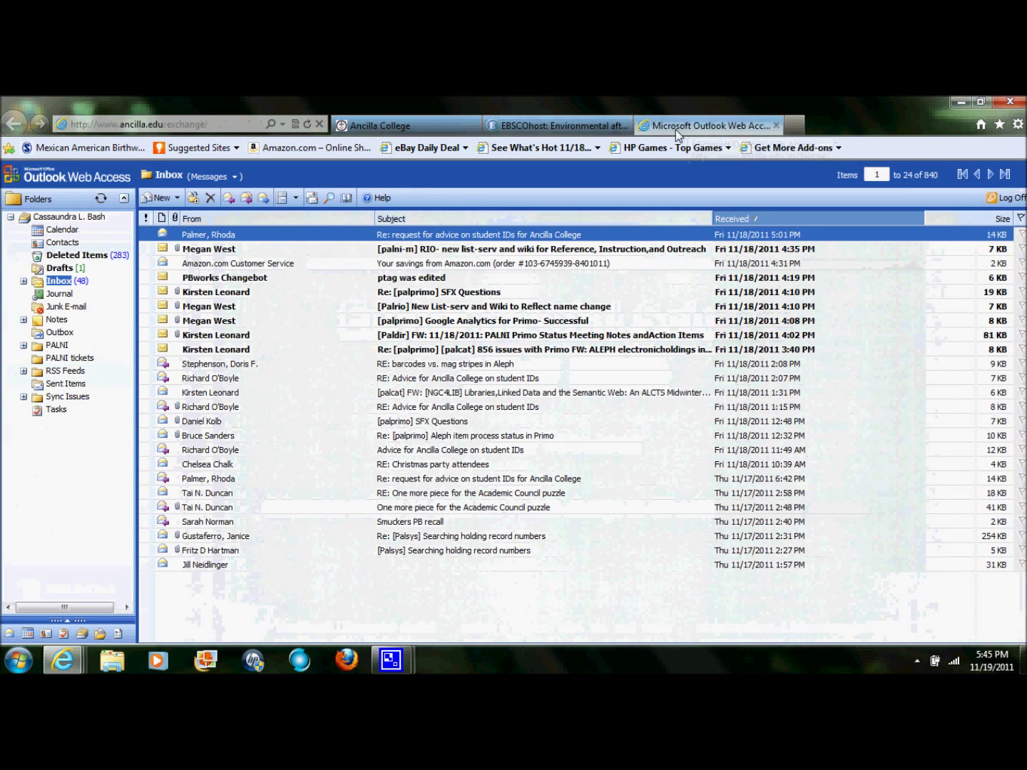
pyautogui.click(56, 283)
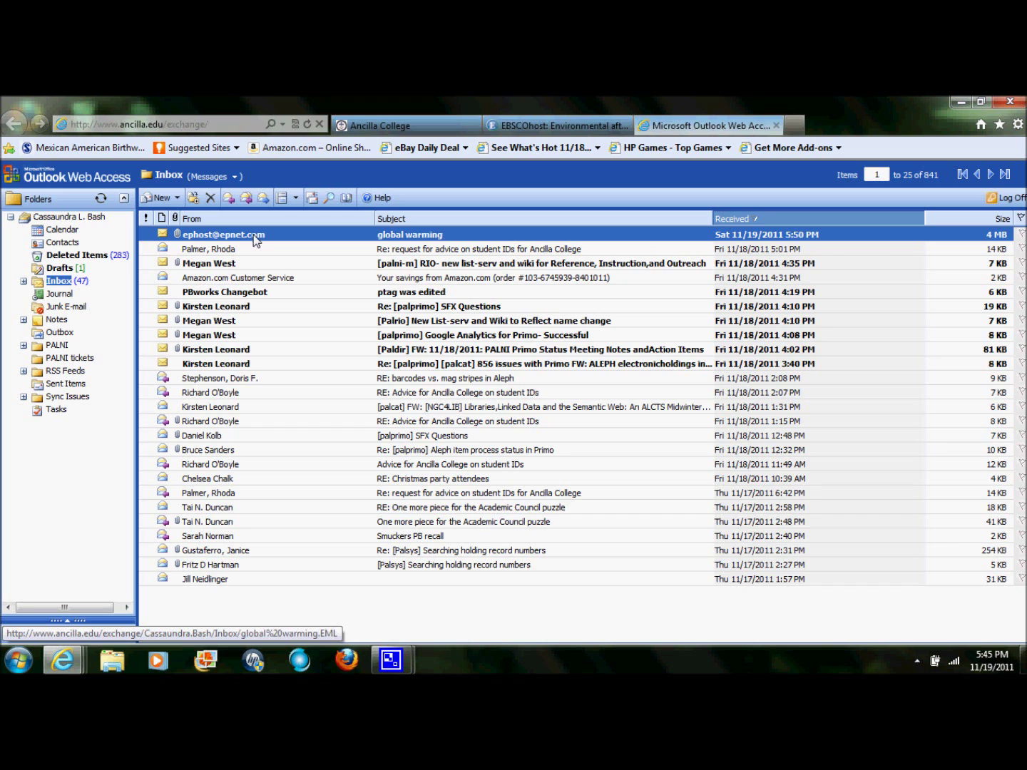
pyautogui.doubleClick(254, 237)
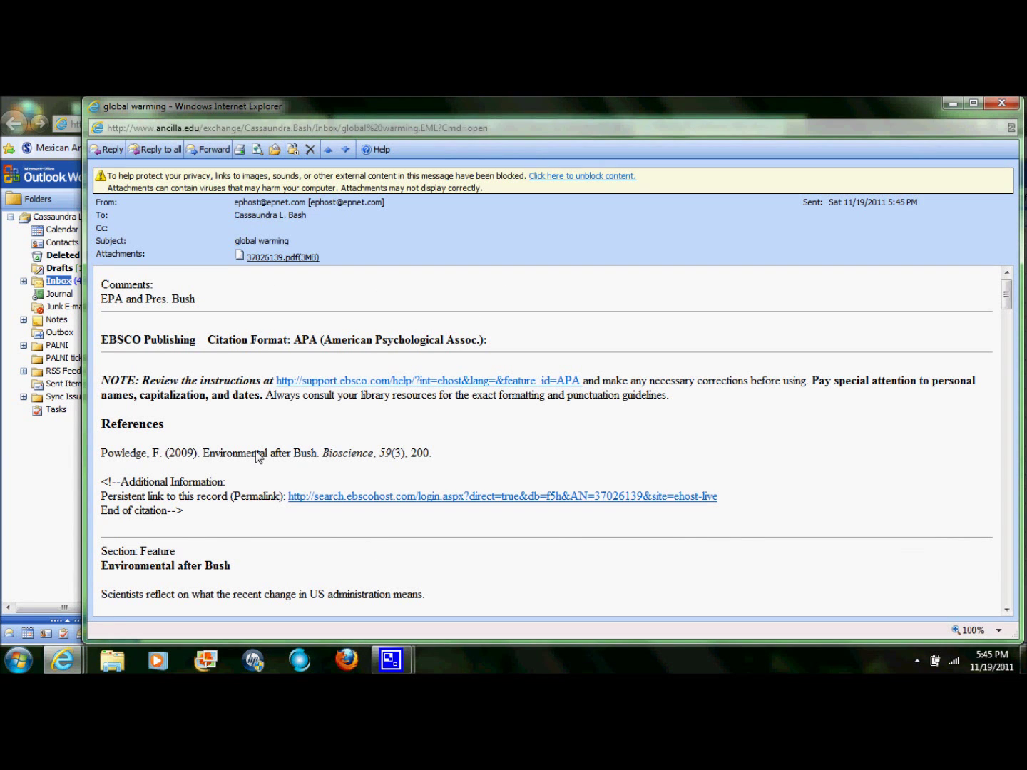
pyautogui.moveTo(102, 455); pyautogui.dragTo(447, 454)
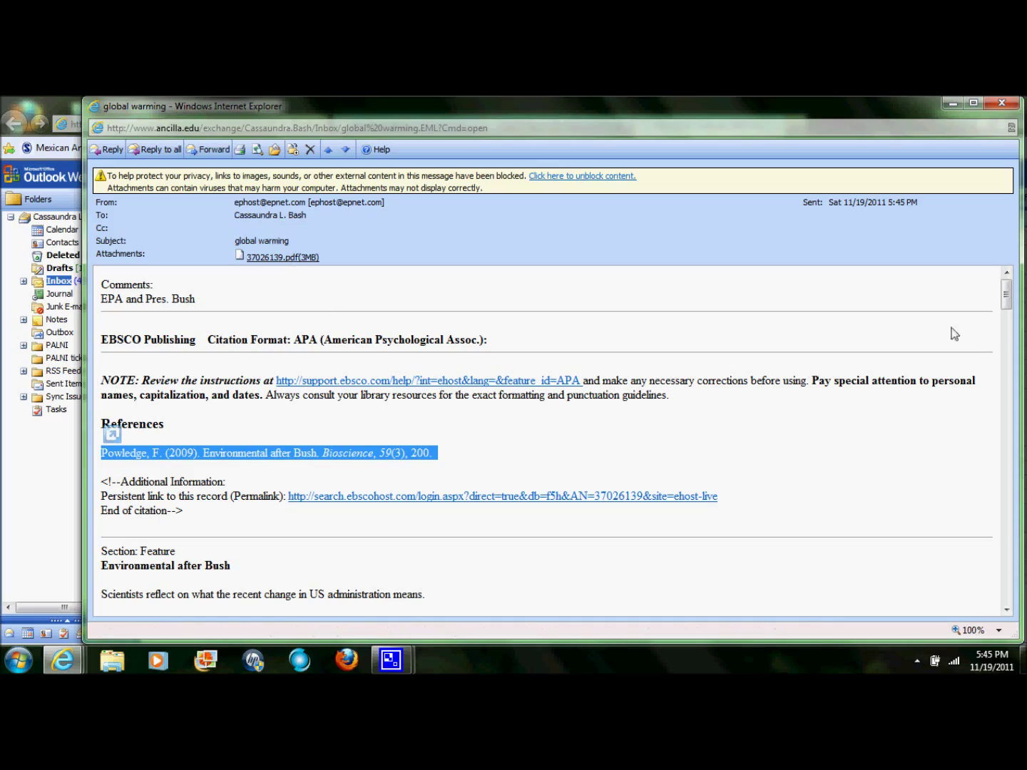
pyautogui.moveTo(1005, 304)
pyautogui.mouseDown()
pyautogui.moveTo(1020, 364)
pyautogui.moveTo(1014, 303)
pyautogui.mouseUp()
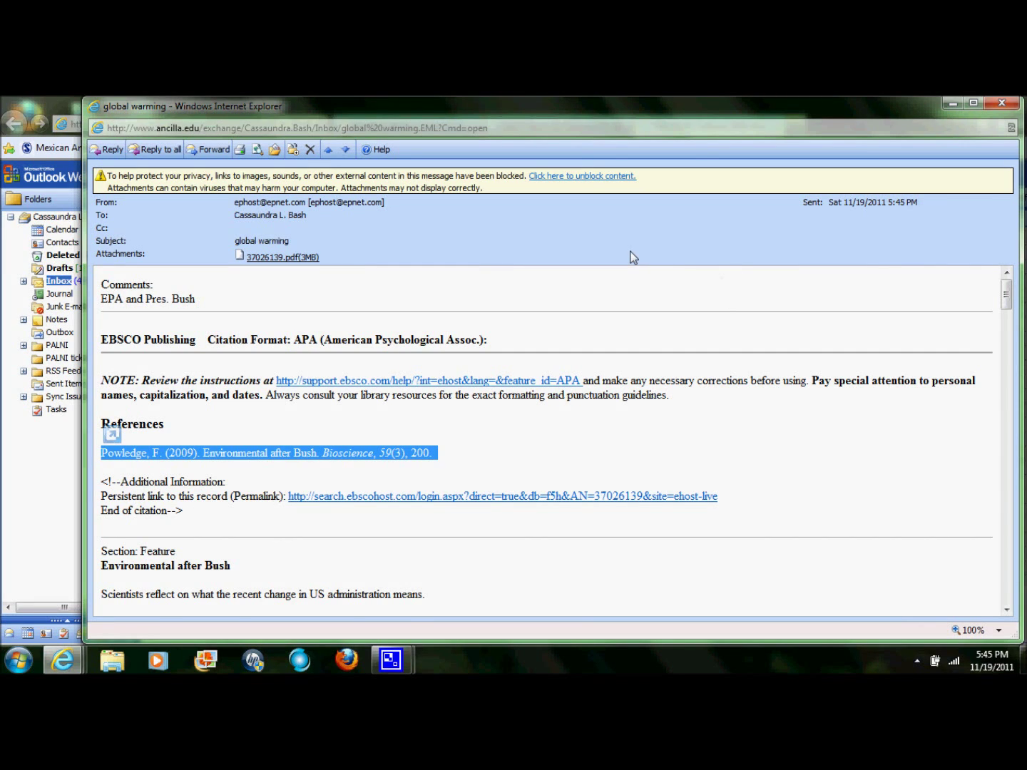
# Step: Close the message window, then close only the Outlook Web Access tab
pyautogui.click(1009, 105)
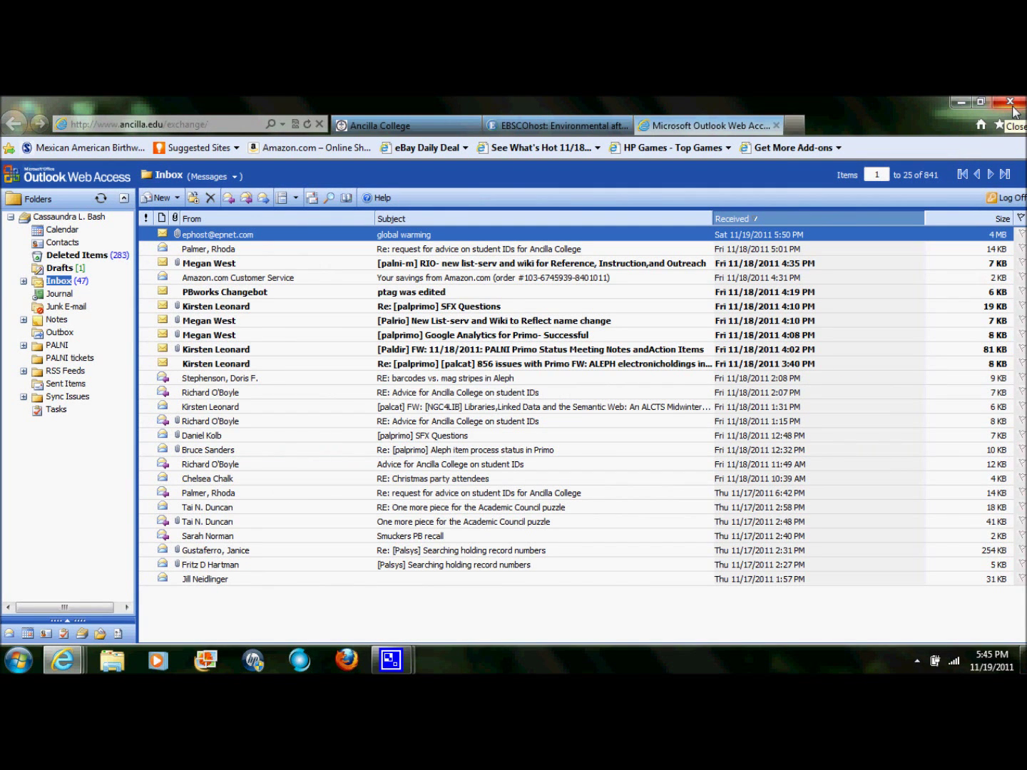
pyautogui.click(1013, 108)
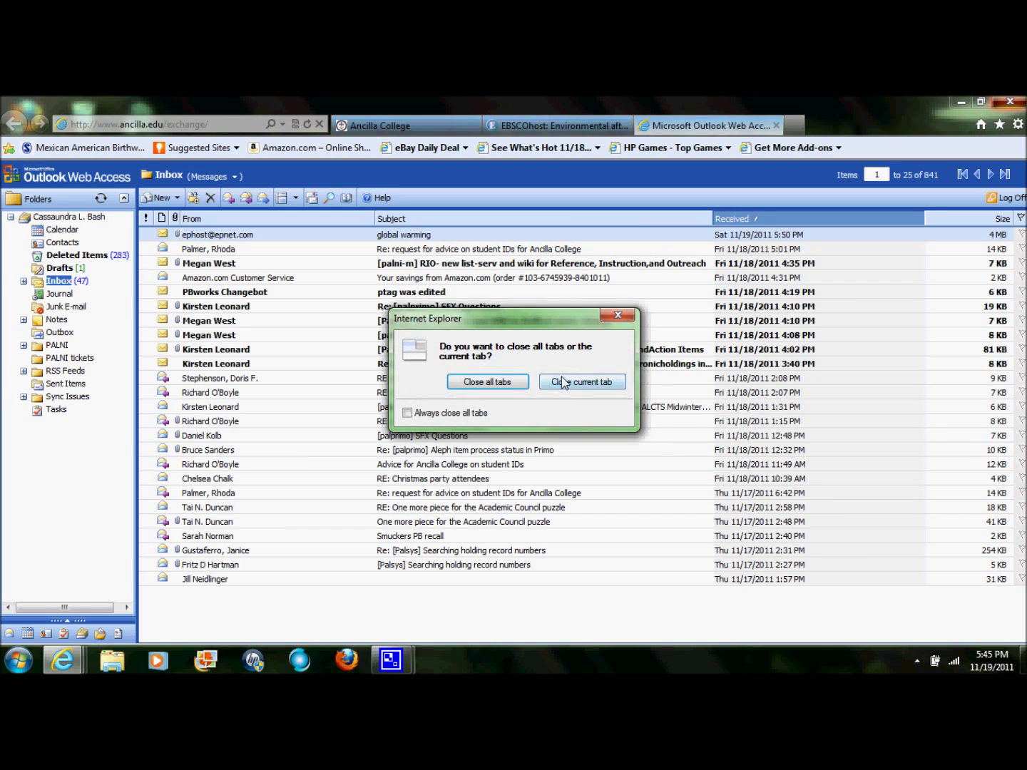
pyautogui.click(563, 382)
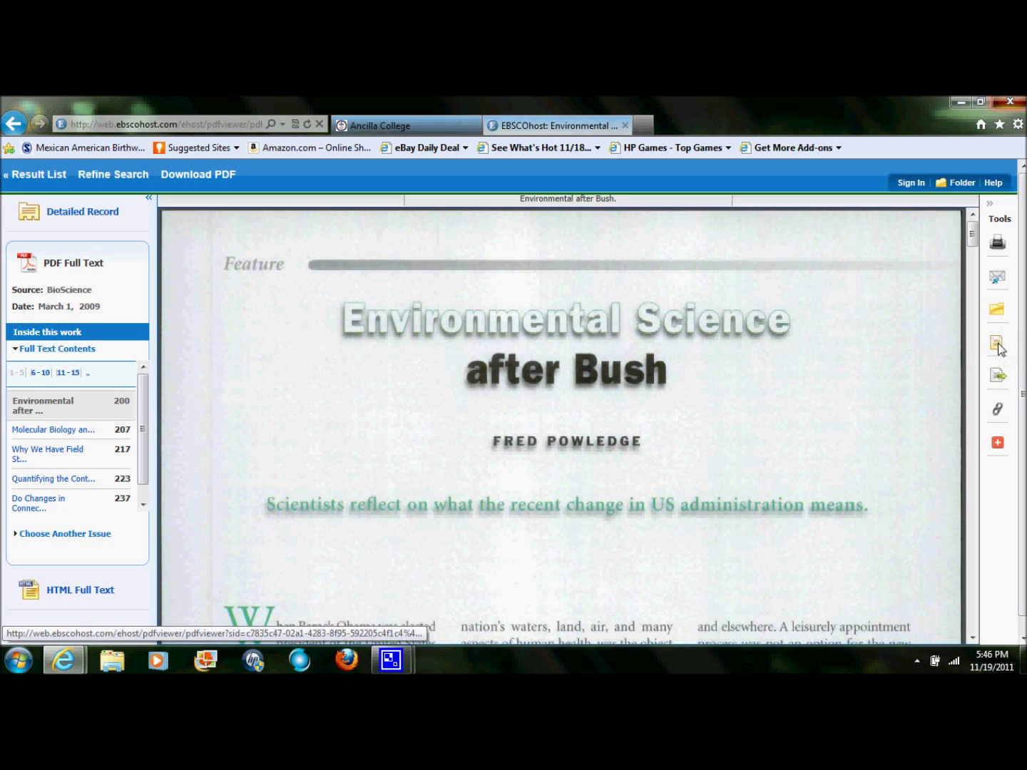
# Step: Show the article's Cite formats and select the APA reference text
pyautogui.click(998, 346)
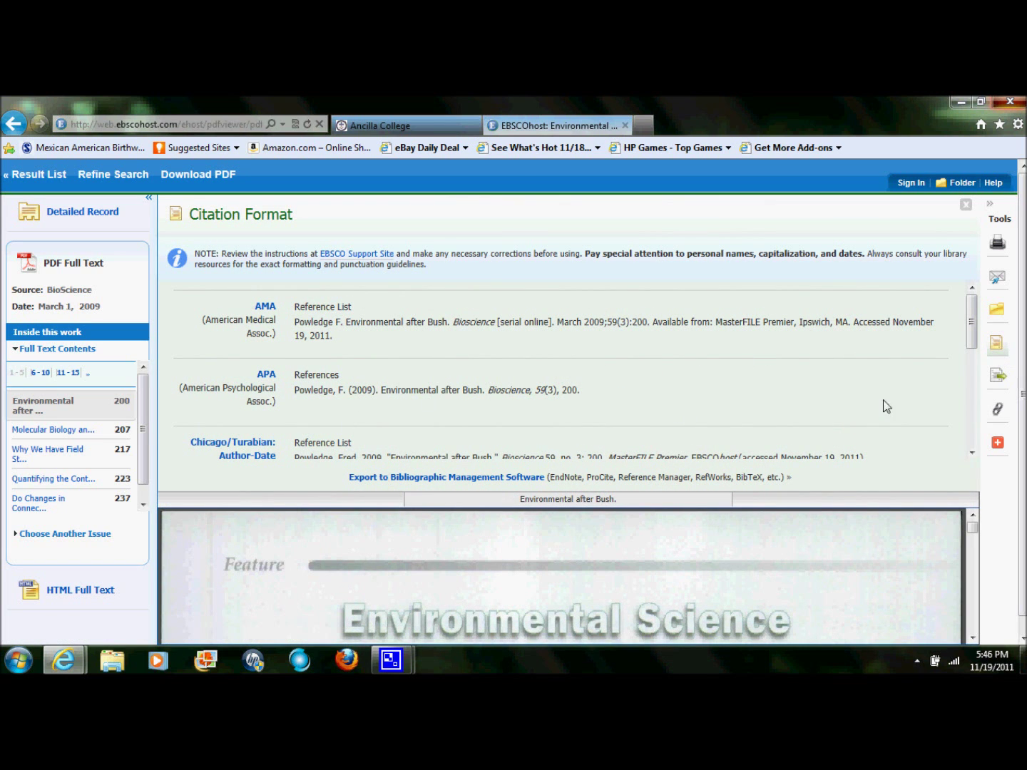
pyautogui.moveTo(970, 322)
pyautogui.mouseDown()
pyautogui.moveTo(974, 392)
pyautogui.moveTo(972, 322)
pyautogui.mouseUp()
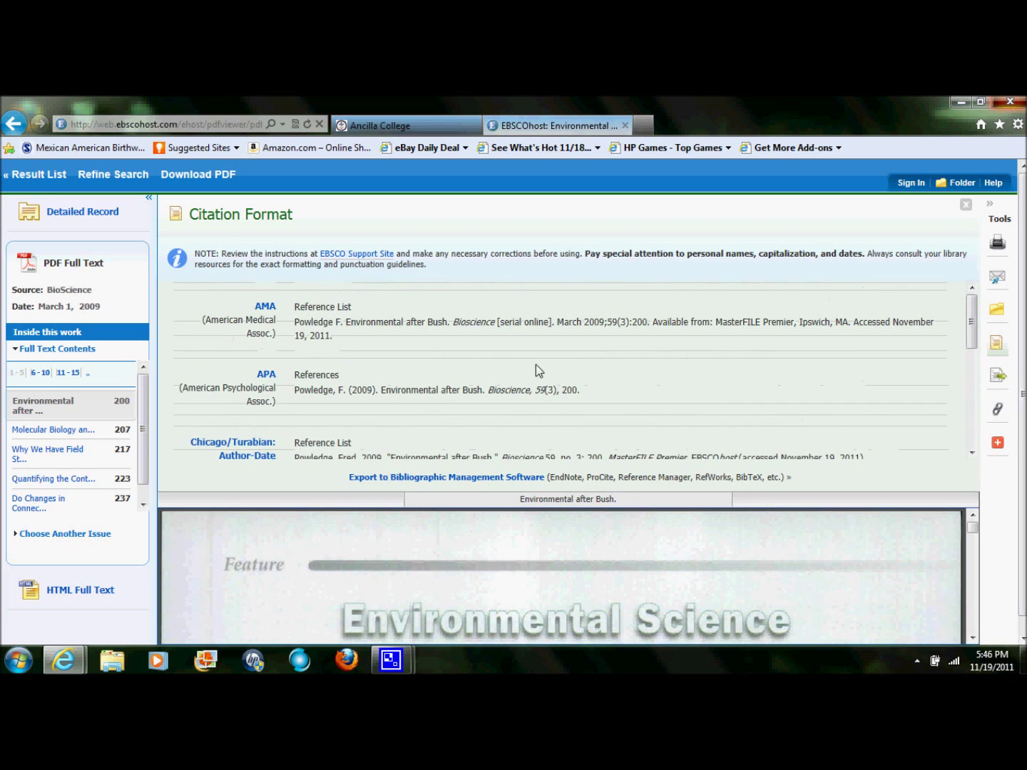
pyautogui.moveTo(289, 390); pyautogui.dragTo(584, 392)
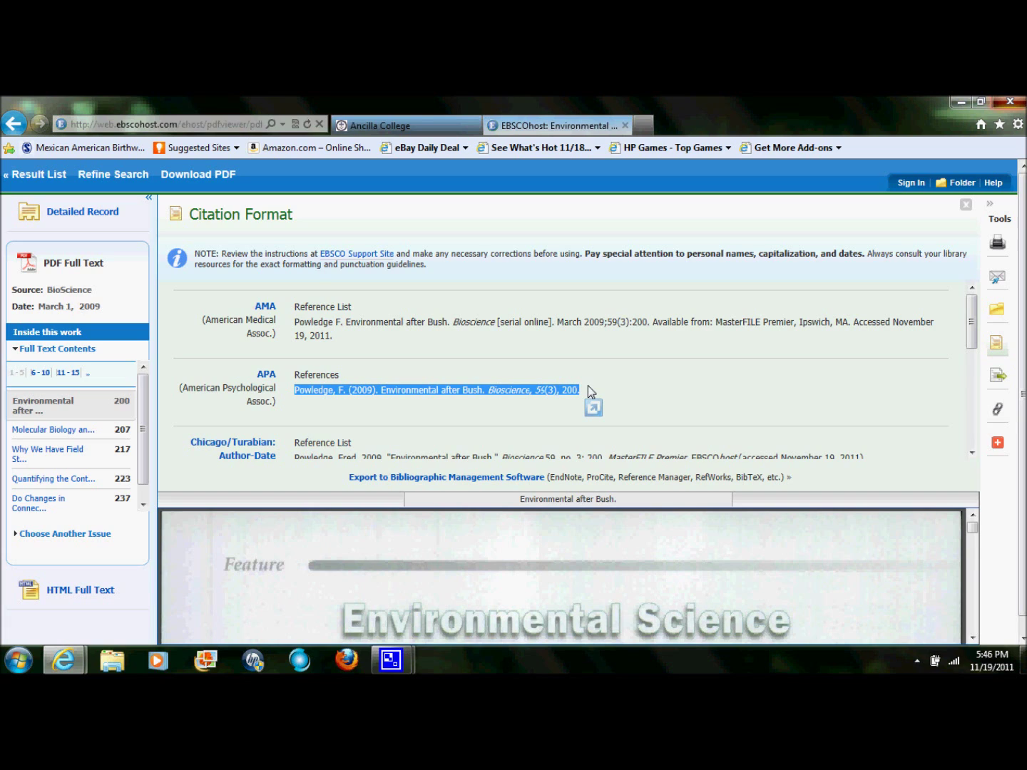